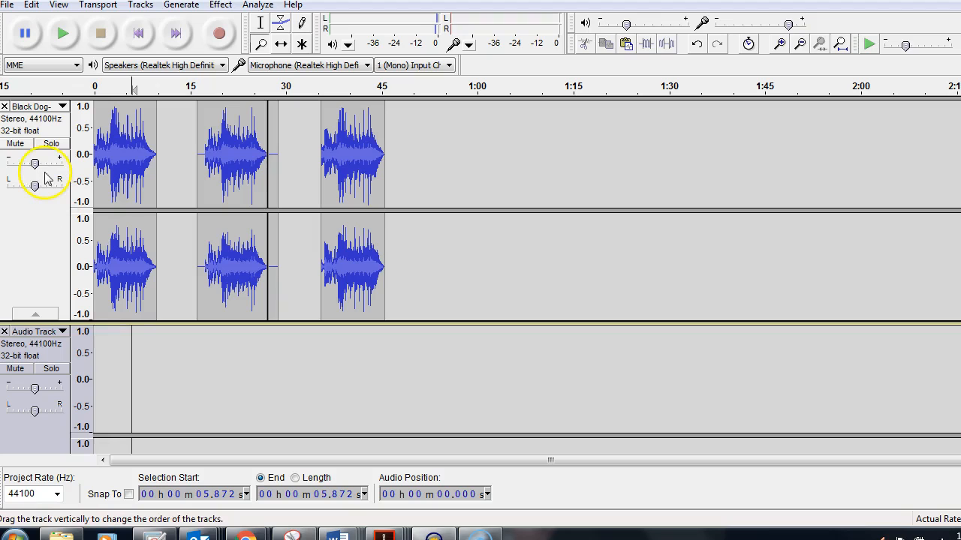
Step: Mute the Black Dog track
{"action": "left_click", "coordinate": [16, 144]}
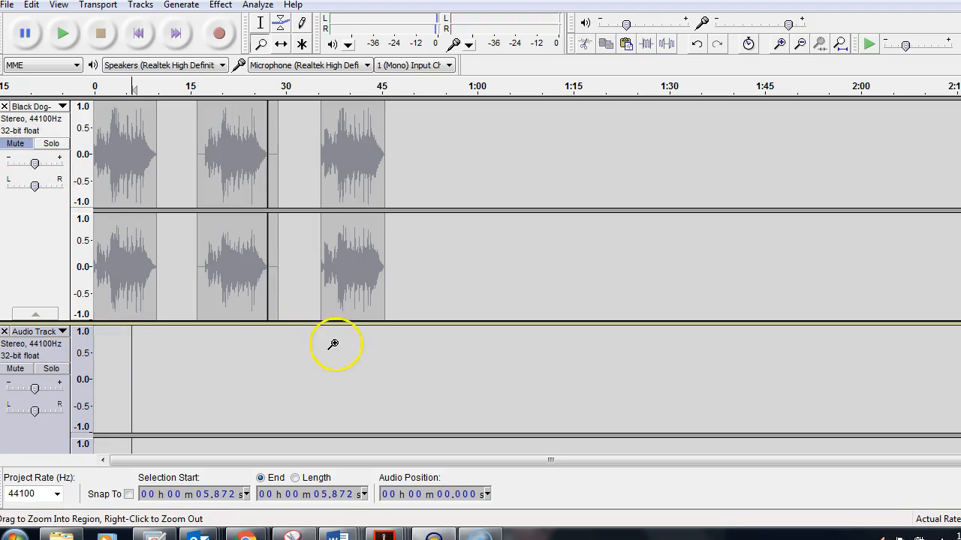
{"action": "scroll", "coordinate": [480, 270], "scroll_direction": "down", "scroll_amount": 3}
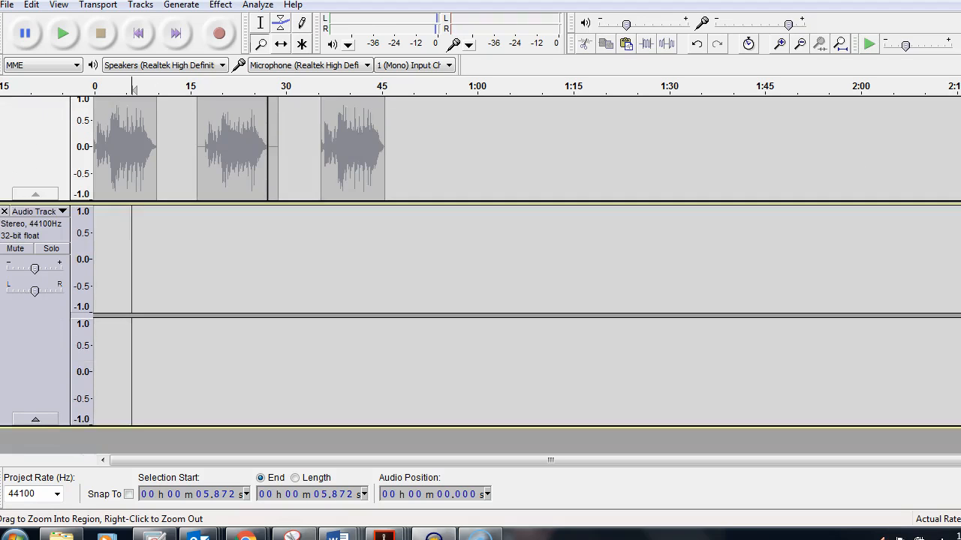
{"action": "scroll", "coordinate": [481, 270], "scroll_direction": "up", "scroll_amount": 3}
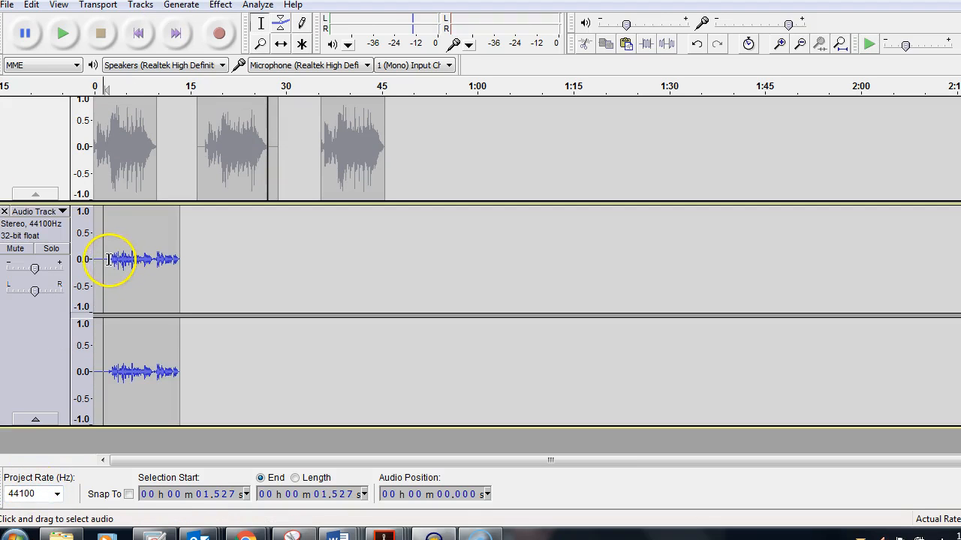
Step: Play back a short part of the recorded voice clip from about 2.3 s
{"action": "left_click", "coordinate": [110, 260]}
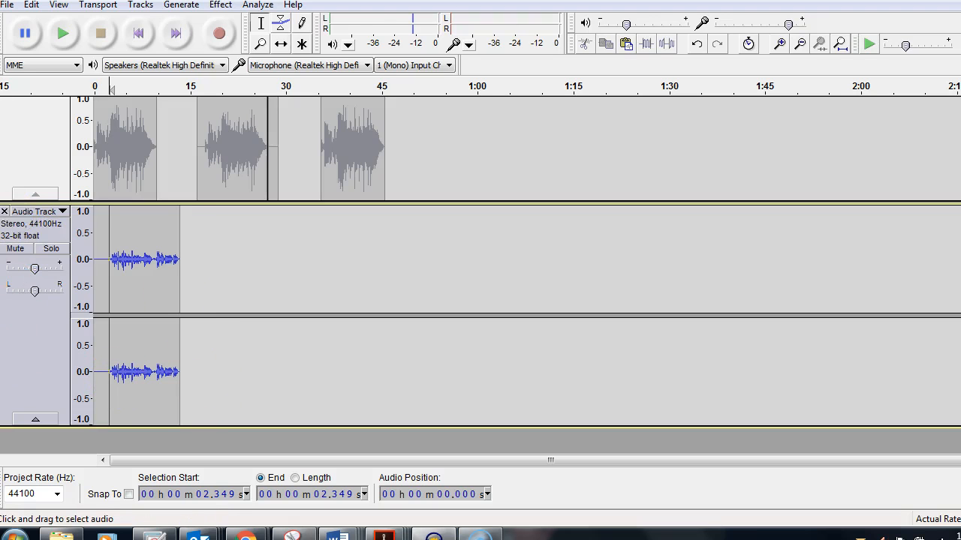
{"action": "left_click", "coordinate": [63, 34]}
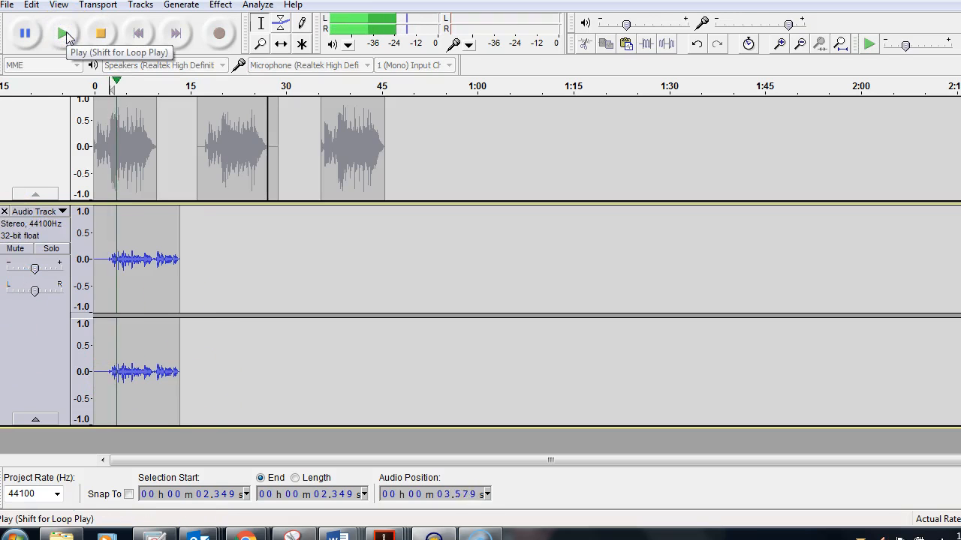
{"action": "left_click", "coordinate": [104, 35]}
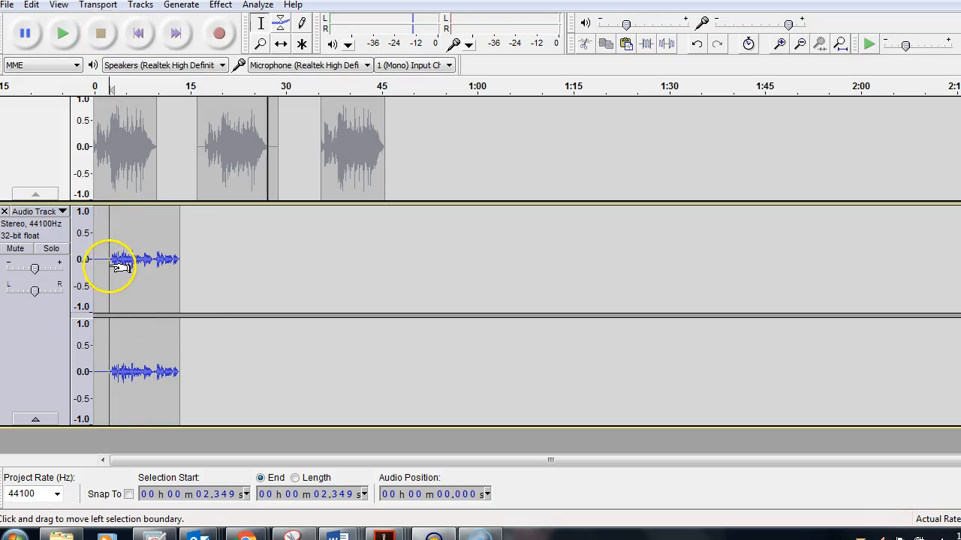
Step: Set the voice track's gain to 0 dB and raise the microphone recording volume slightly
{"action": "left_click", "coordinate": [36, 269]}
{"action": "left_click_drag", "start_coordinate": [46, 269], "coordinate": [37, 271]}
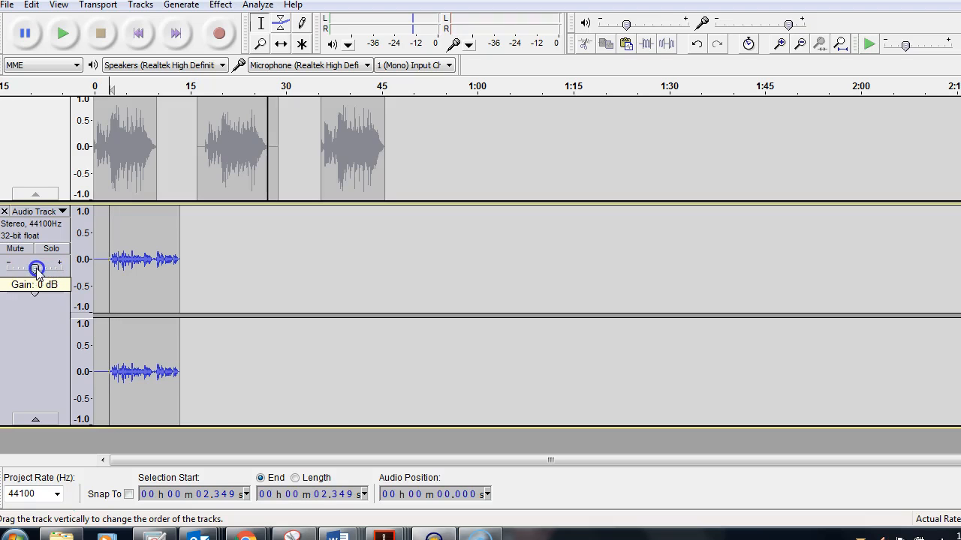
{"action": "left_click", "coordinate": [789, 27]}
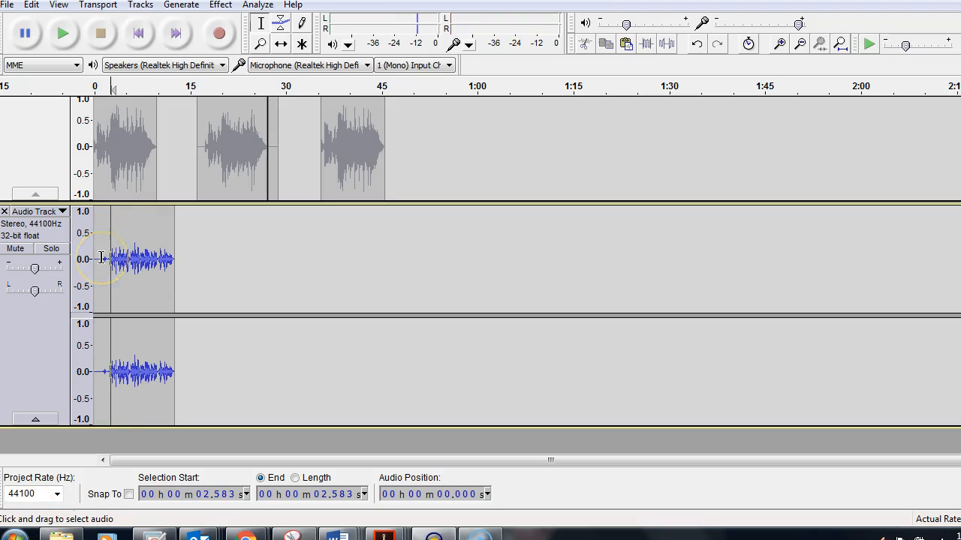
Step: Play back a short part of the new voice recording from about 2.6 s
{"action": "key", "text": "space"}
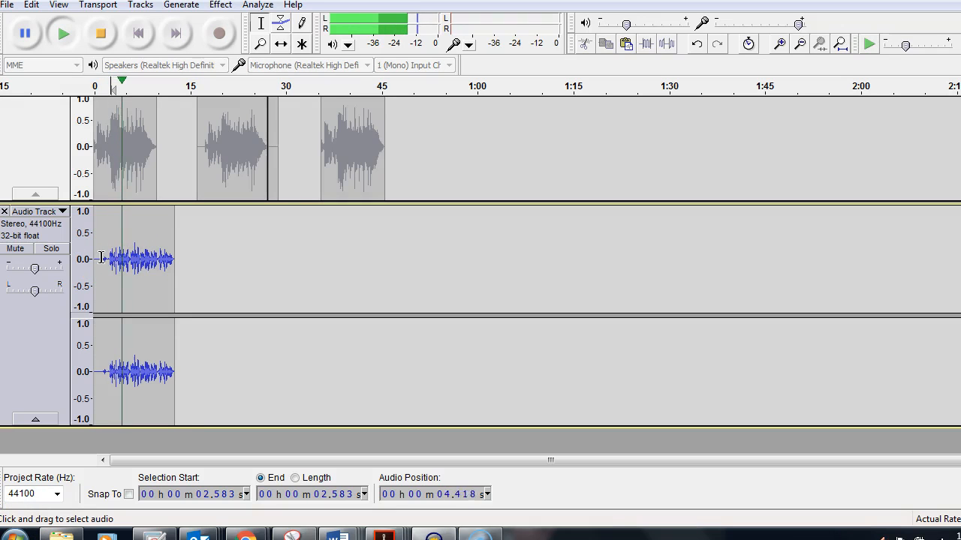
{"action": "key", "text": "space"}
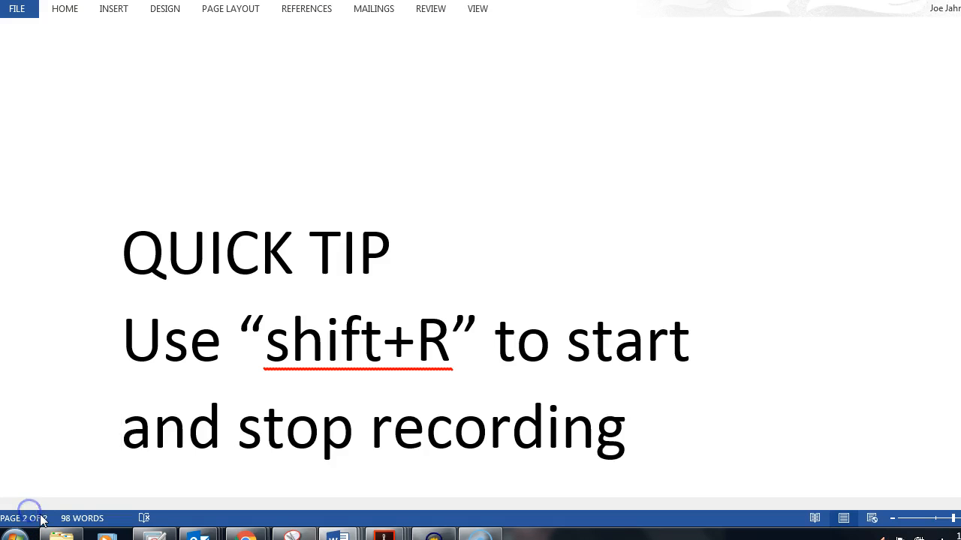
{"action": "left_click_drag", "start_coordinate": [127, 258], "coordinate": [415, 277]}
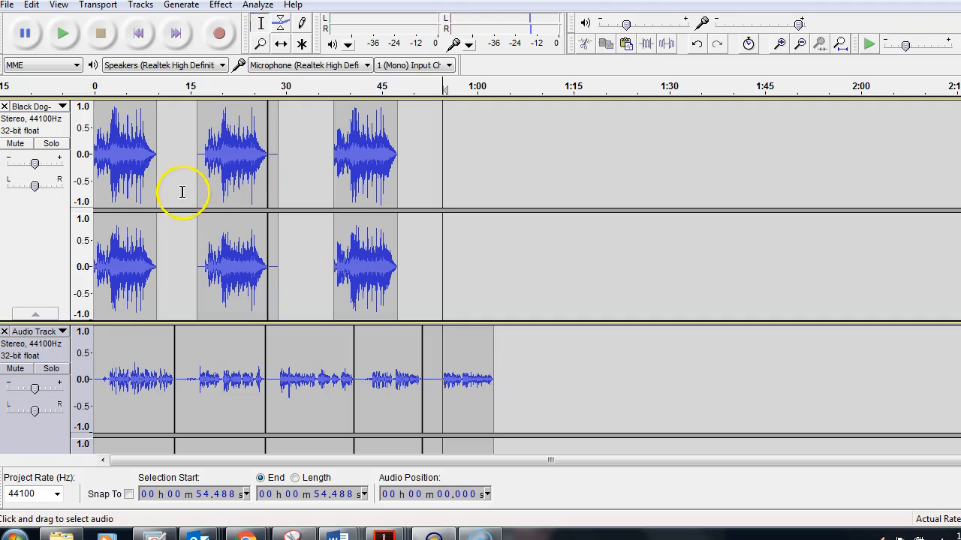
Step: Play the music and voice tracks together from about 34.6 s to hear how they overlap
{"action": "left_click", "coordinate": [315, 281]}
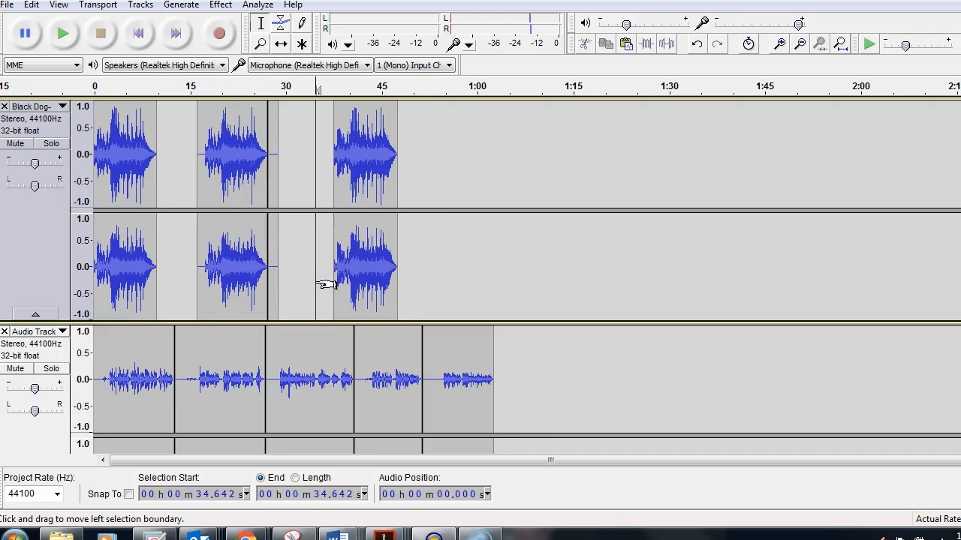
{"action": "key", "text": "space"}
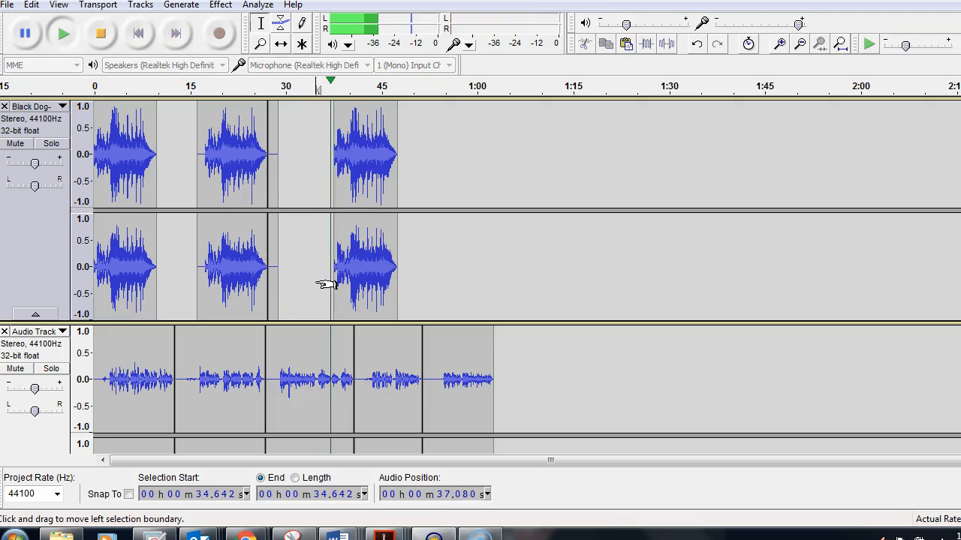
{"action": "key", "text": "space"}
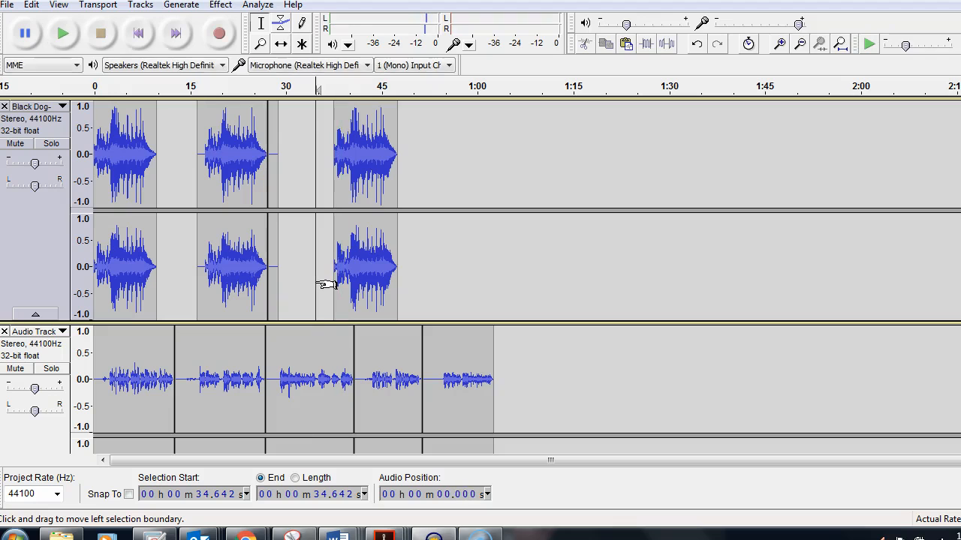
Step: Time-shift the third music clip to start at about 1:13 and the second music clip to about 0:53
{"action": "left_click", "coordinate": [280, 44]}
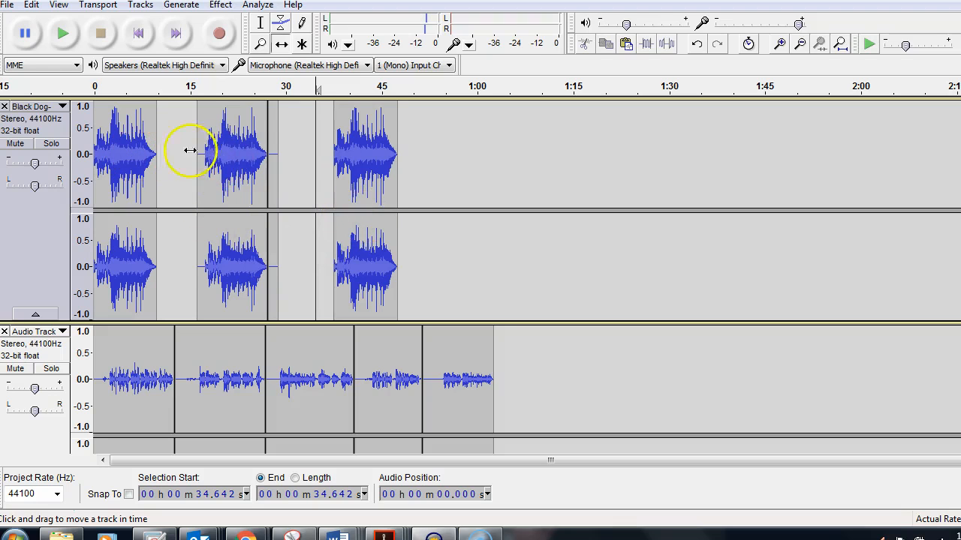
{"action": "left_click_drag", "start_coordinate": [369, 145], "coordinate": [598, 172]}
{"action": "left_click_drag", "start_coordinate": [212, 145], "coordinate": [451, 163]}
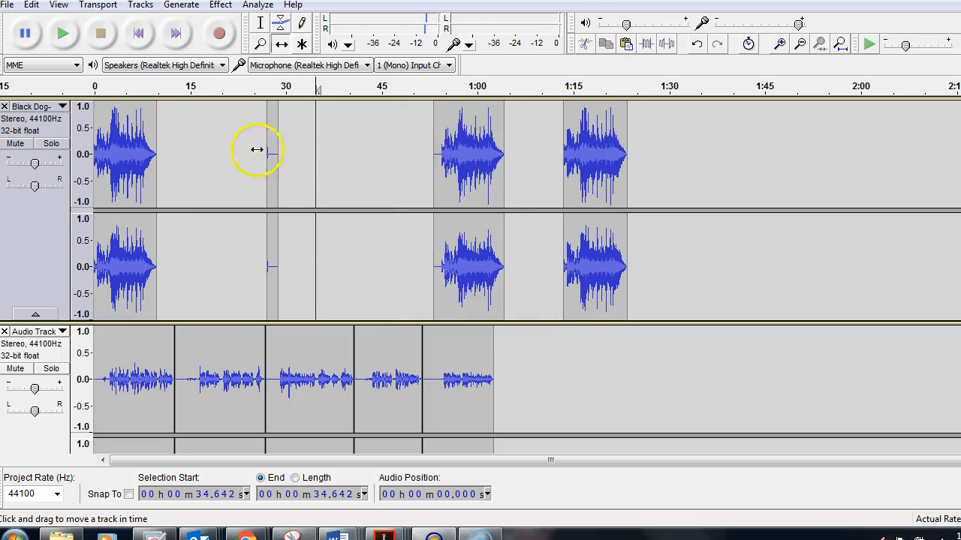
Step: Delete the short leftover fragment at about 27 s in the music track, together with surrounding empty space
{"action": "left_click", "coordinate": [259, 22]}
{"action": "left_click", "coordinate": [244, 187]}
{"action": "left_click_drag", "start_coordinate": [245, 188], "coordinate": [375, 233]}
{"action": "key", "text": "Delete"}
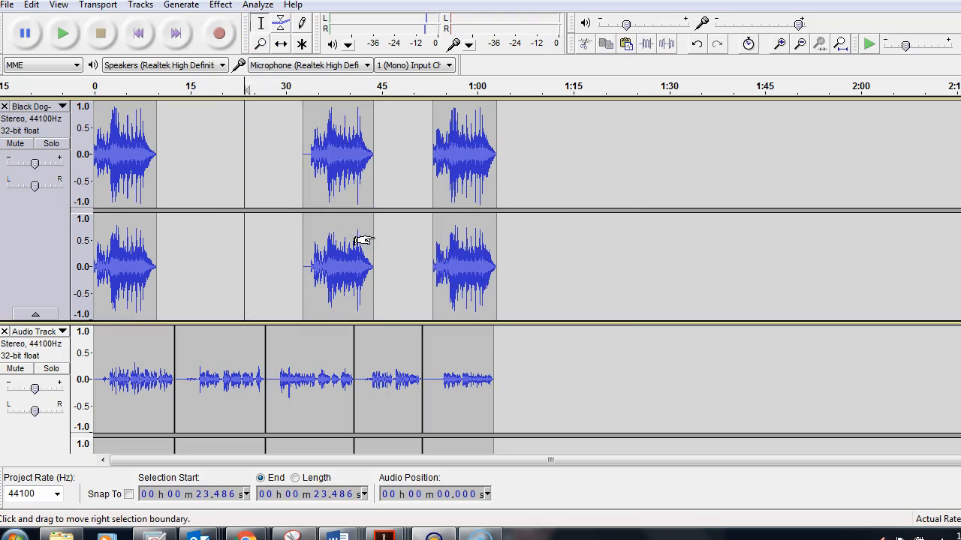
Step: Time-shift the first music clip to start at about 12 s, near the end of the first voice clip
{"action": "left_click", "coordinate": [280, 44]}
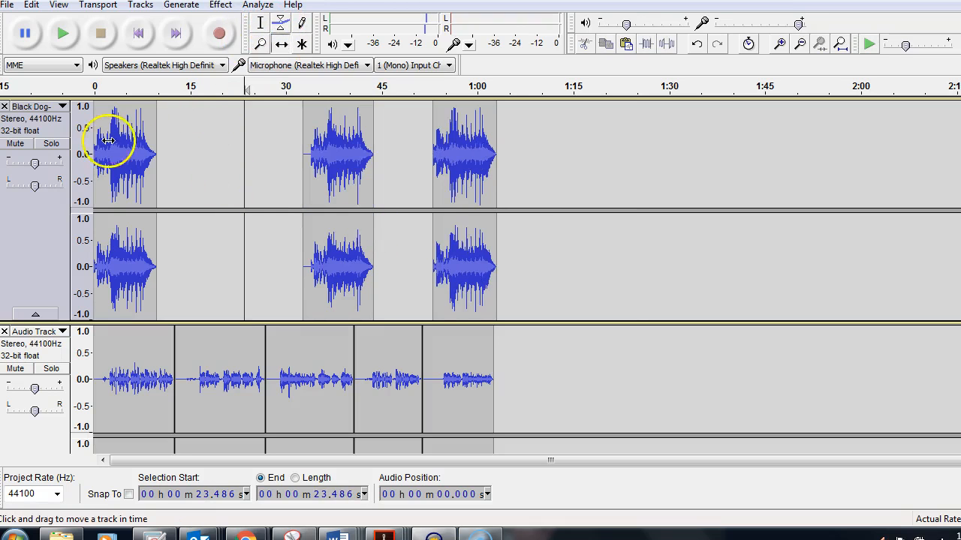
{"action": "left_click_drag", "start_coordinate": [120, 147], "coordinate": [197, 156]}
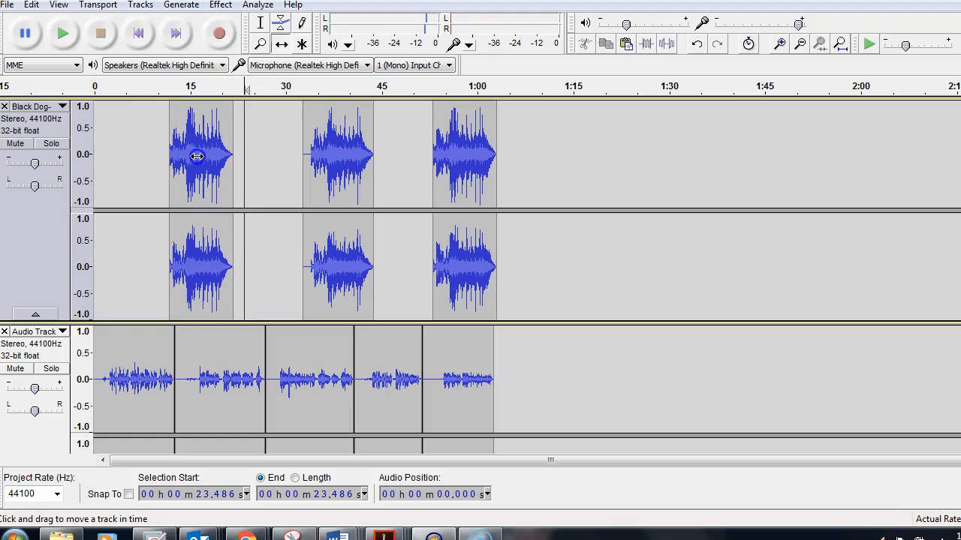
Step: Spread out voice clips two to five so they start at about 0:35, 0:51, 1:08 and 1:22
{"action": "left_click_drag", "start_coordinate": [468, 380], "coordinate": [665, 381]}
{"action": "scroll", "coordinate": [541, 374], "scroll_direction": "down", "scroll_amount": 2}
{"action": "left_click_drag", "start_coordinate": [395, 297], "coordinate": [568, 307]}
{"action": "left_click_drag", "start_coordinate": [302, 294], "coordinate": [457, 321]}
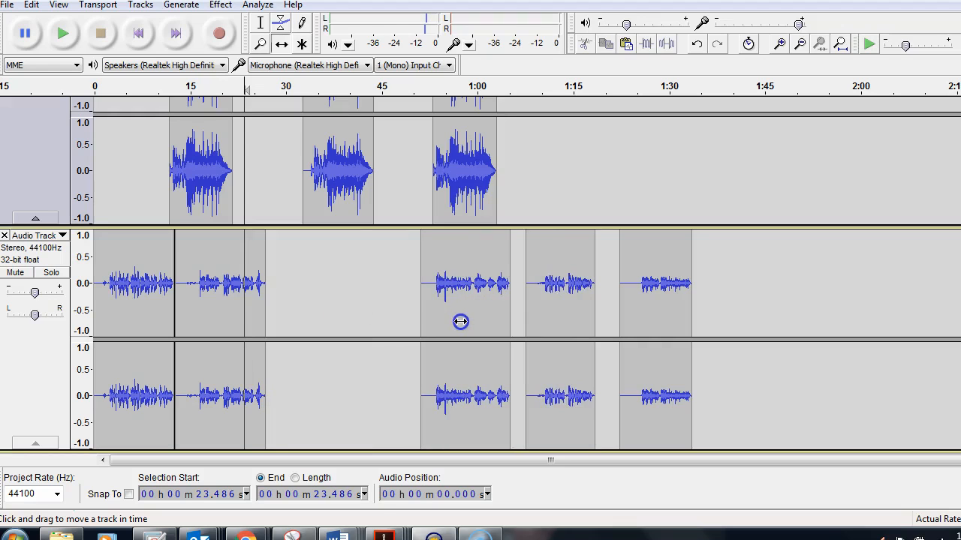
{"action": "left_click_drag", "start_coordinate": [200, 292], "coordinate": [345, 321]}
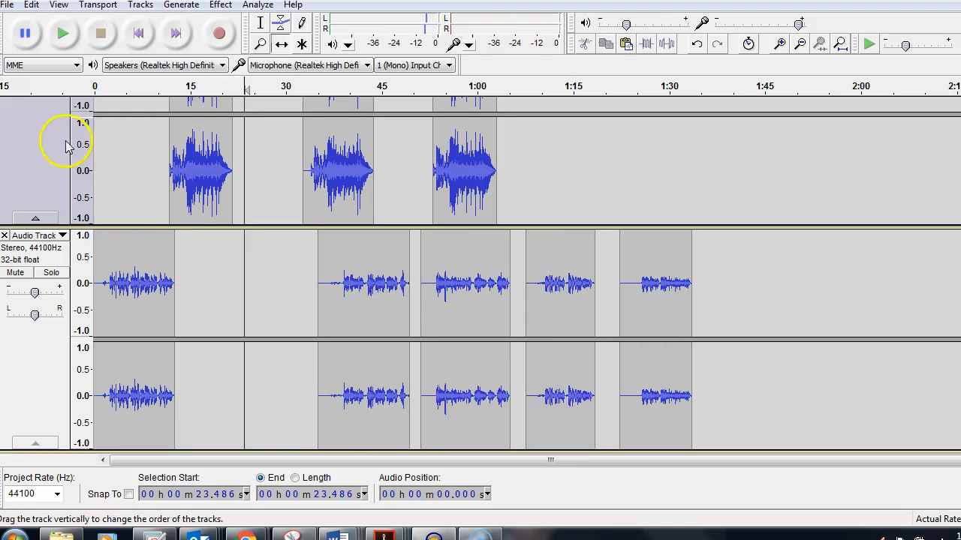
Step: Play the transition from the first voice clip into the music from about 10.1 s
{"action": "left_click", "coordinate": [259, 26]}
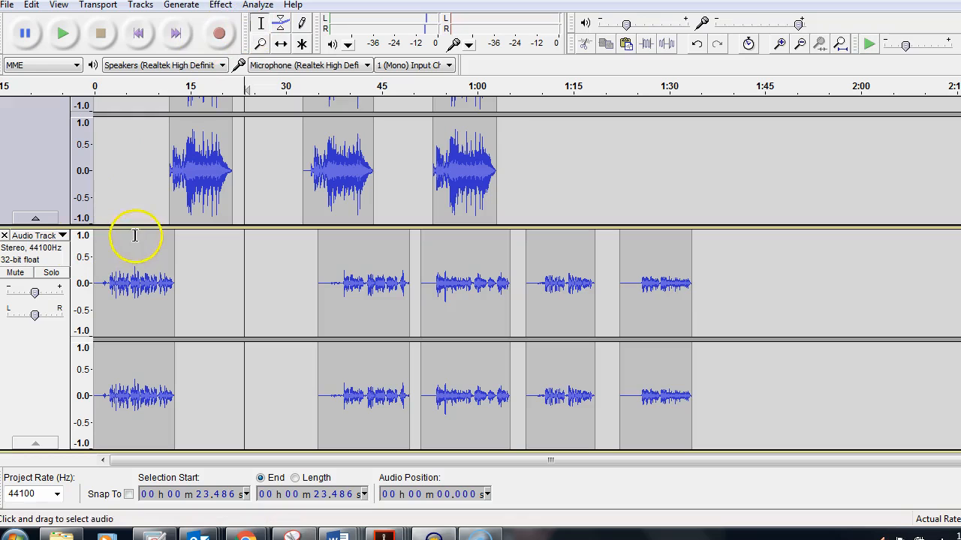
{"action": "left_click", "coordinate": [160, 265]}
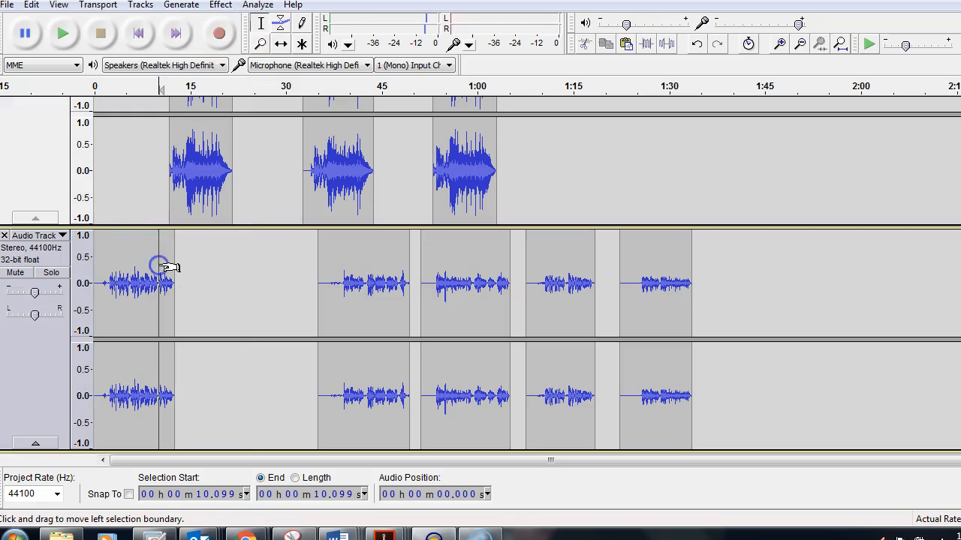
{"action": "key", "text": "space"}
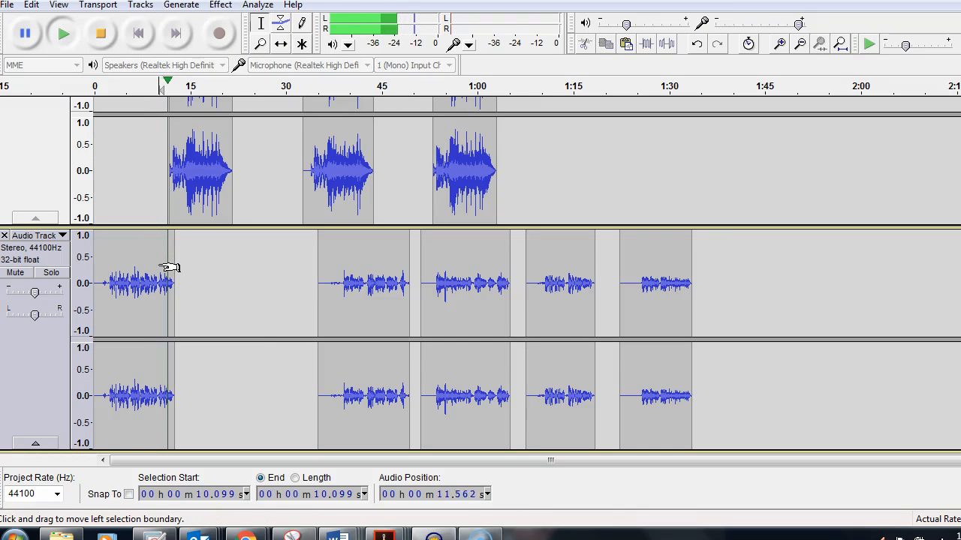
{"action": "key", "text": "space"}
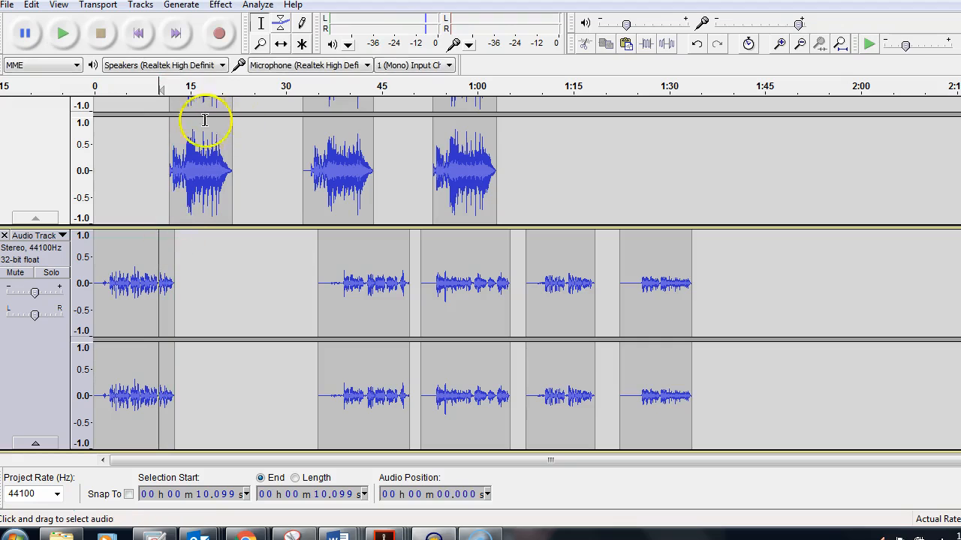
{"action": "key", "text": "space"}
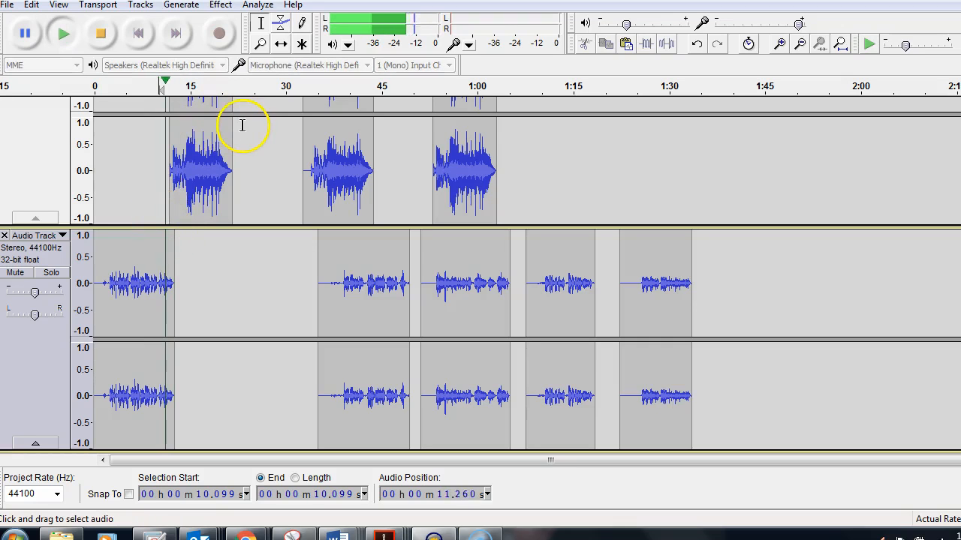
{"action": "key", "text": "space"}
Step: Time-shift the first music clip slightly later so it starts where the first voice clip ends, at about 12.5 s
{"action": "left_click", "coordinate": [280, 44]}
{"action": "left_click_drag", "start_coordinate": [198, 156], "coordinate": [203, 156]}
{"action": "scroll", "coordinate": [205, 157], "scroll_direction": "up", "scroll_amount": 3}
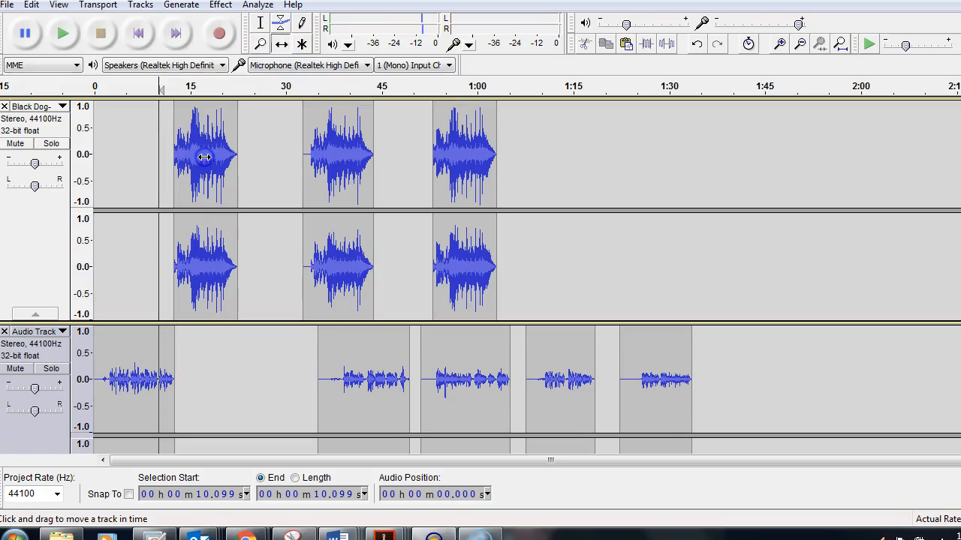
Step: Play the adjusted voice-to-music transition from about 10.1 s to past 20 s
{"action": "left_click", "coordinate": [259, 23]}
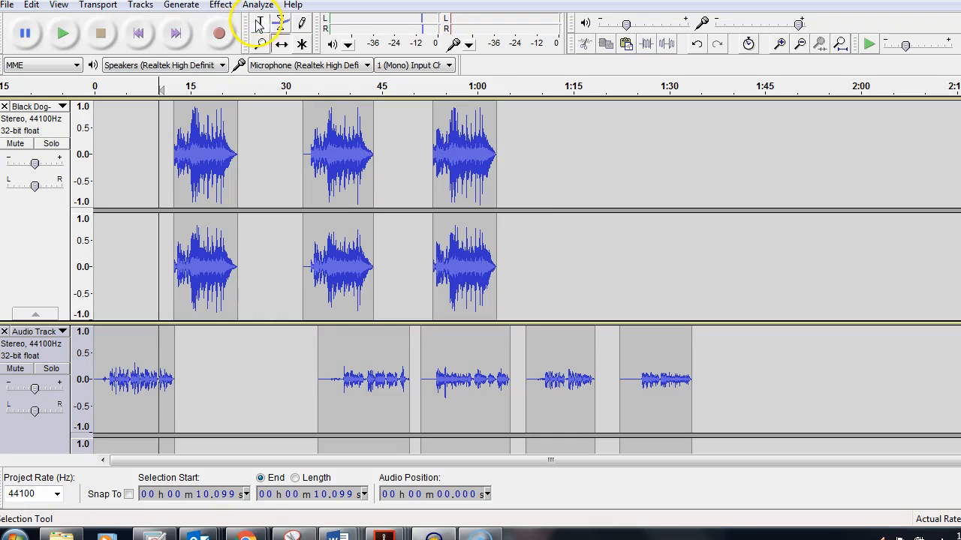
{"action": "key", "text": "space"}
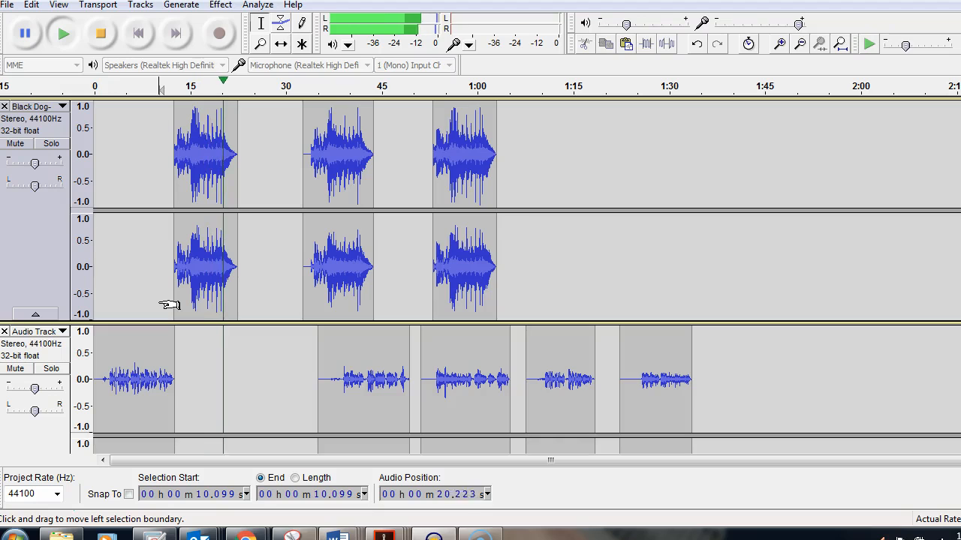
{"action": "key", "text": "space"}
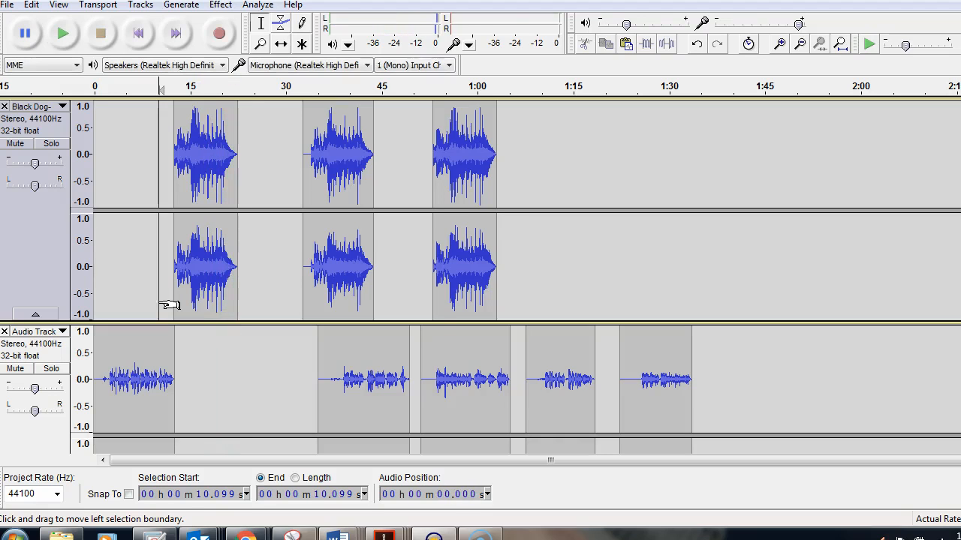
Step: Time-shift the second voice clip earlier to start at about 19 s, overlapping the end of the first music clip
{"action": "left_click", "coordinate": [282, 45]}
{"action": "left_click_drag", "start_coordinate": [381, 390], "coordinate": [290, 385]}
{"action": "scroll", "coordinate": [262, 386], "scroll_direction": "down", "scroll_amount": 3}
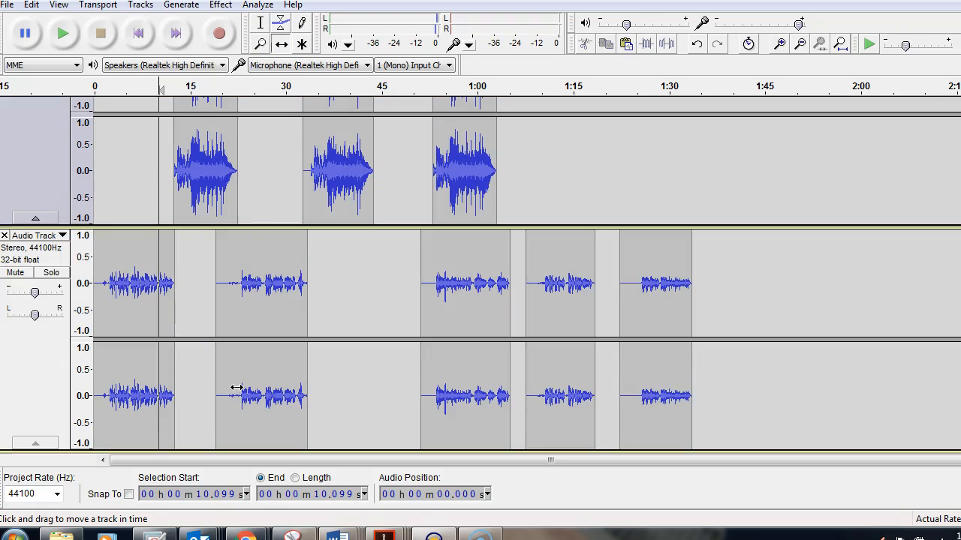
Step: Play the transition from the first music clip into the second voice clip from about 20.6 s
{"action": "left_click", "coordinate": [254, 30]}
{"action": "left_click", "coordinate": [226, 187]}
{"action": "scroll", "coordinate": [225, 188], "scroll_direction": "up", "scroll_amount": 3}
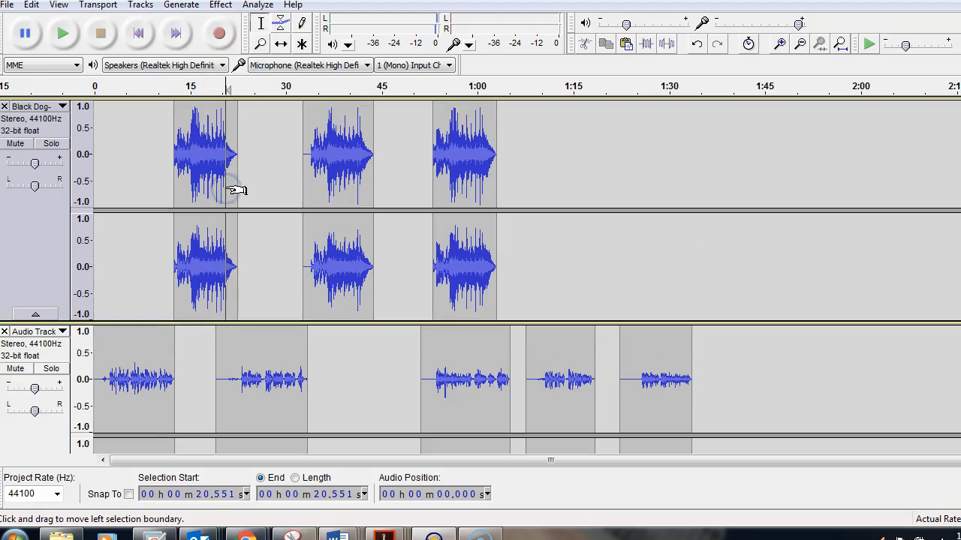
{"action": "key", "text": "space"}
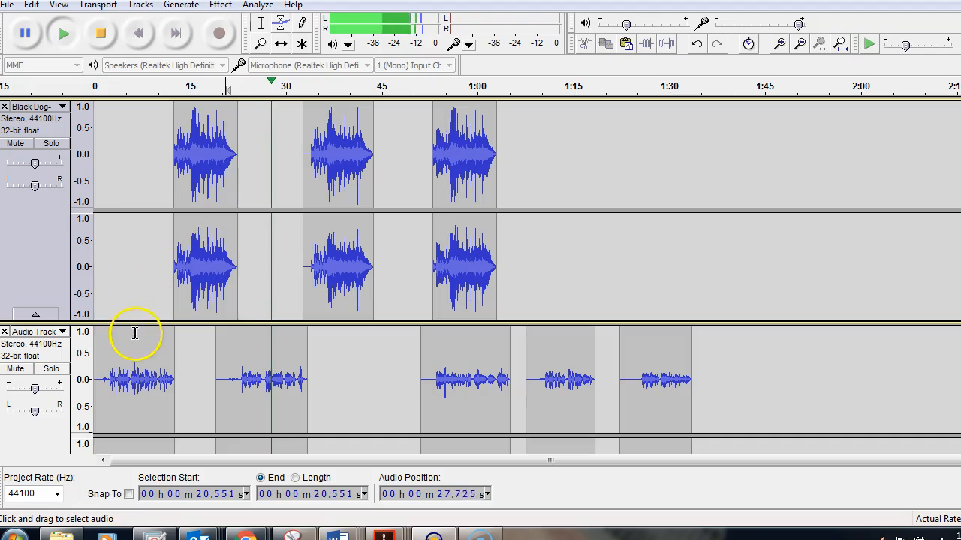
{"action": "key", "text": "space"}
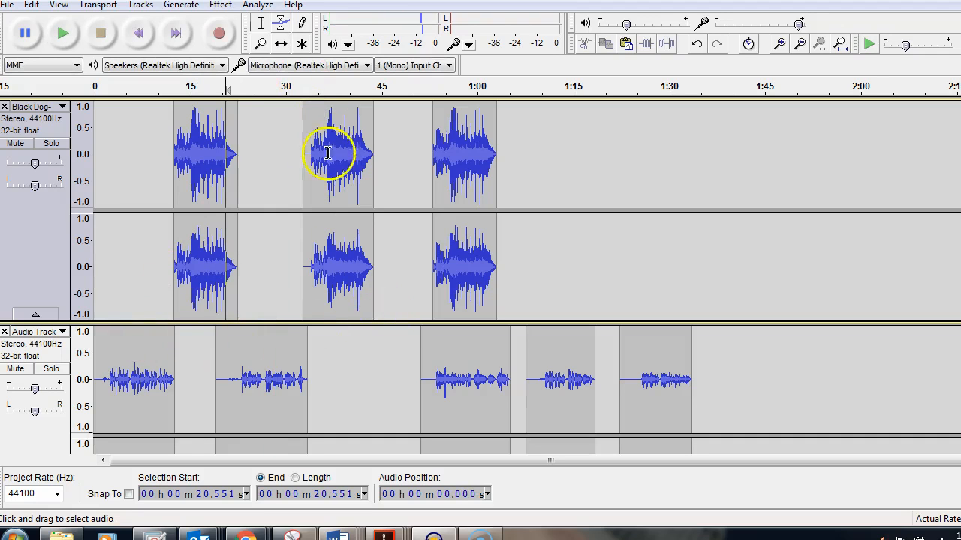
Step: Time-shift the second music clip slightly earlier, to about 32.4 s, and the third voice clip to about 41.6 s, overlapping the music's fading end
{"action": "left_click", "coordinate": [281, 43]}
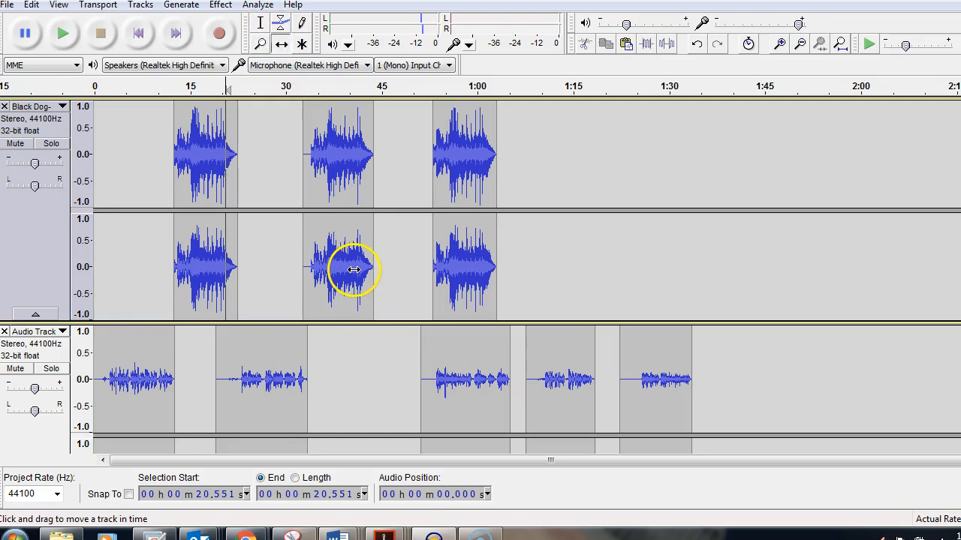
{"action": "left_click_drag", "start_coordinate": [350, 268], "coordinate": [352, 270]}
{"action": "left_click_drag", "start_coordinate": [437, 336], "coordinate": [401, 365]}
{"action": "scroll", "coordinate": [401, 365], "scroll_direction": "down", "scroll_amount": 3}
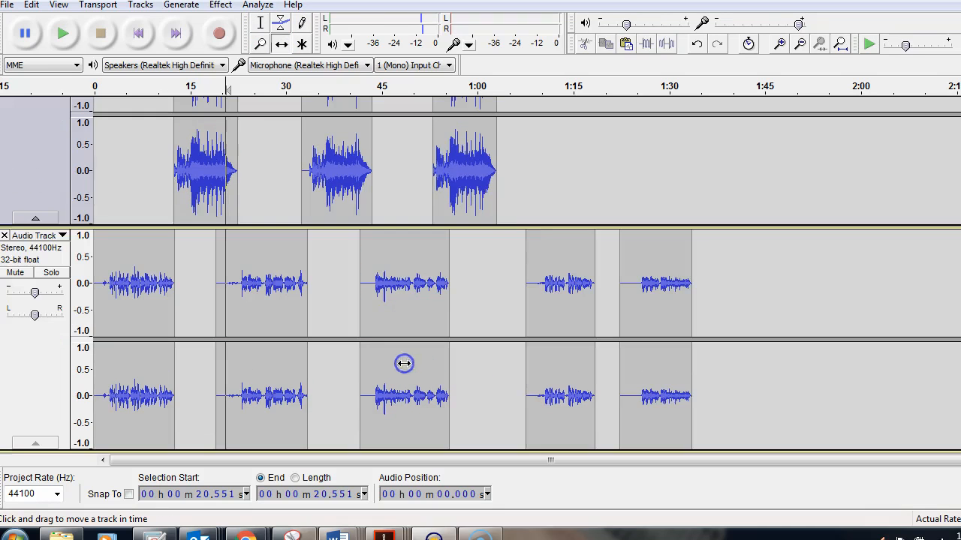
Step: Line up the remaining clips by time-shifting: fourth voice clip to about 56 s, third music clip to about 1:04, last voice clip to about 1:10
{"action": "left_click_drag", "start_coordinate": [493, 193], "coordinate": [581, 196]}
{"action": "scroll", "coordinate": [558, 197], "scroll_direction": "up", "scroll_amount": 3}
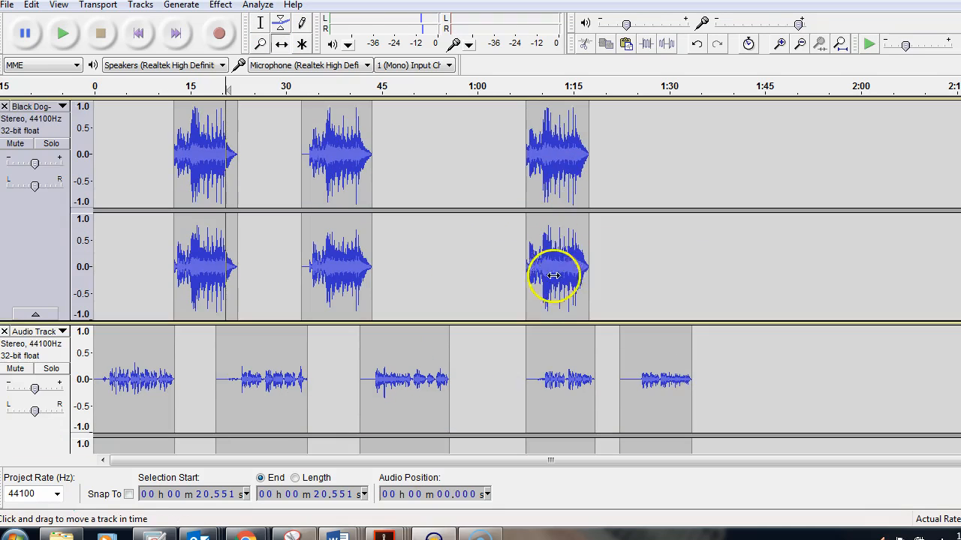
{"action": "left_click_drag", "start_coordinate": [576, 390], "coordinate": [506, 393]}
{"action": "scroll", "coordinate": [507, 392], "scroll_direction": "down", "scroll_amount": 3}
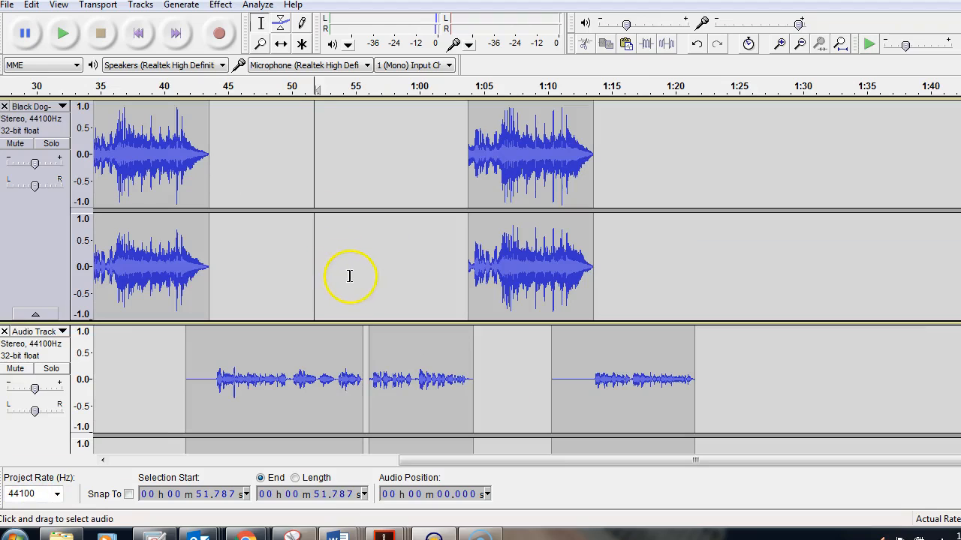
Step: Play the junction between the third and fourth voice clips, first from about 54.9 s and again from about 55.1 s
{"action": "left_click", "coordinate": [354, 283]}
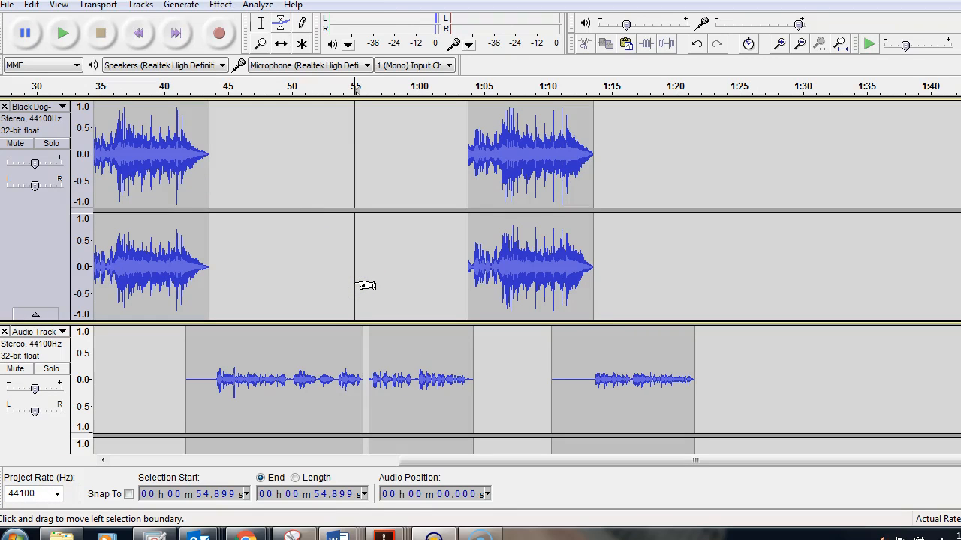
{"action": "key", "text": "space"}
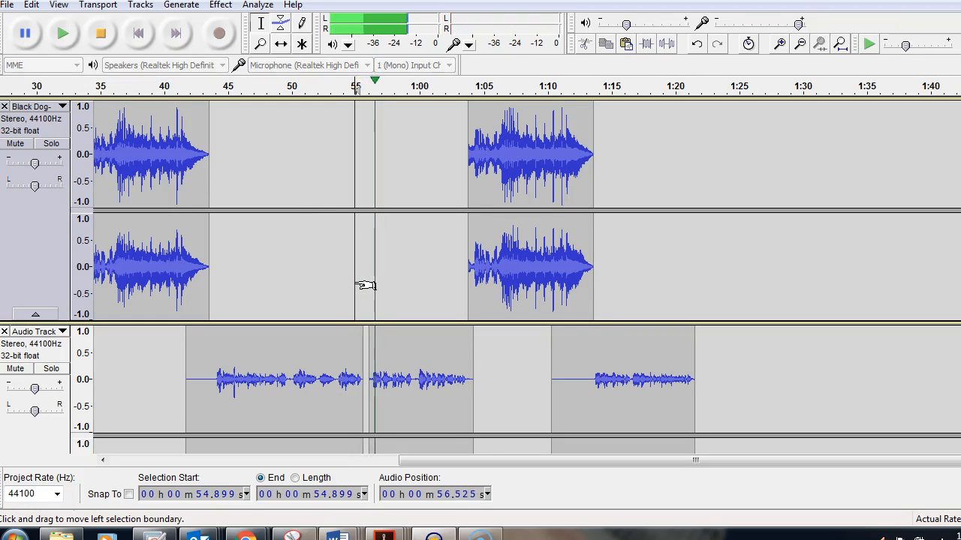
{"action": "key", "text": "space"}
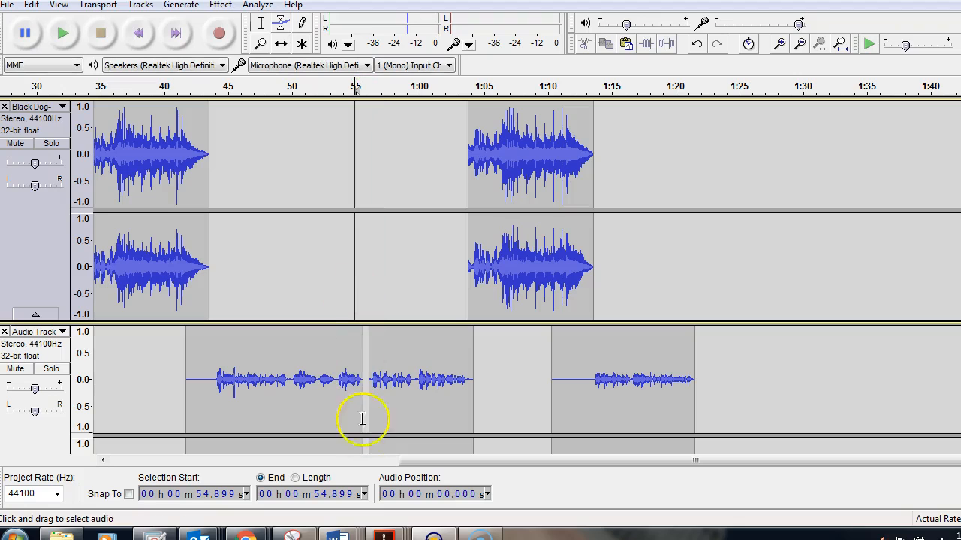
{"action": "scroll", "coordinate": [367, 375], "scroll_direction": "down", "scroll_amount": 2}
{"action": "left_click", "coordinate": [367, 376]}
{"action": "left_click", "coordinate": [363, 372]}
{"action": "left_click", "coordinate": [356, 372]}
{"action": "key", "text": "space"}
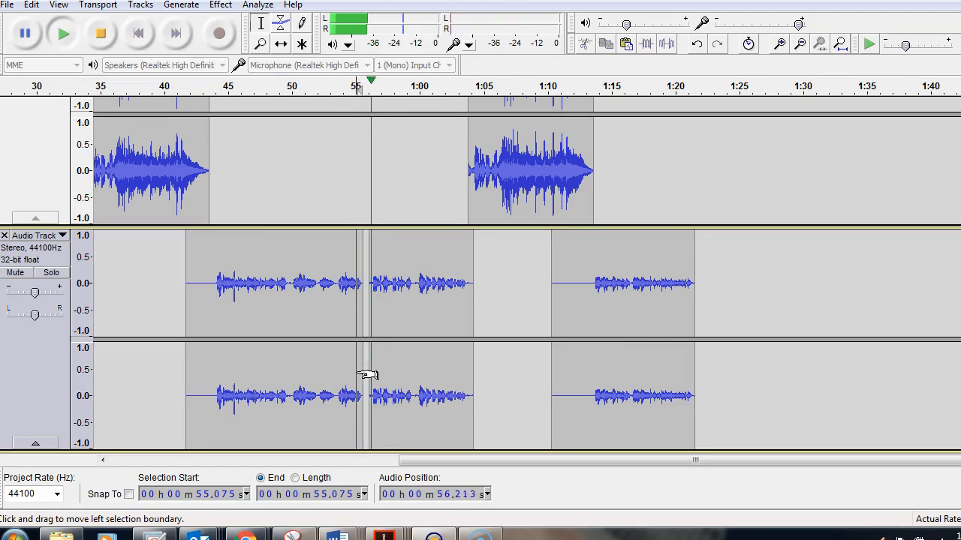
{"action": "key", "text": "space"}
Step: Apply a Fade In to the start of the fourth voice clip, from about 56.13 s to 56.54 s
{"action": "left_click", "coordinate": [368, 388]}
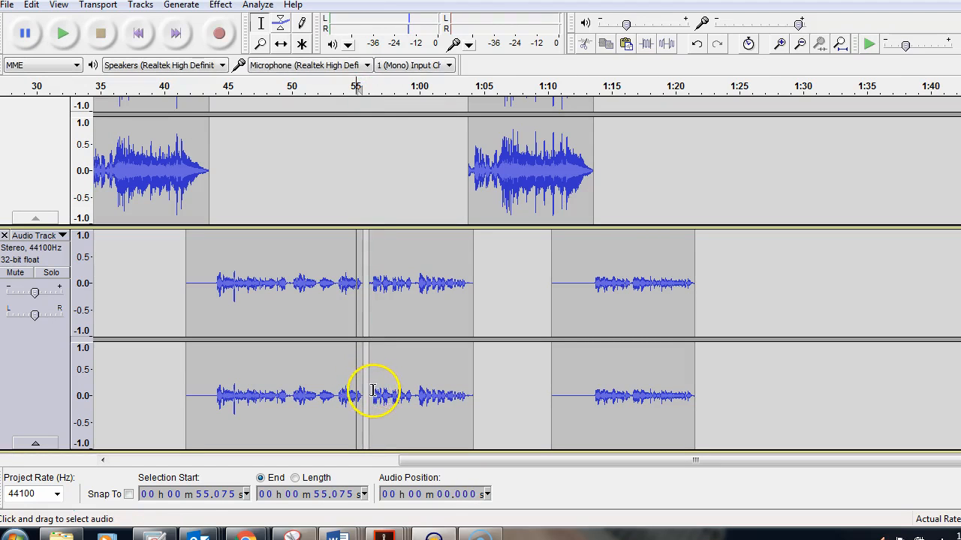
{"action": "left_click", "coordinate": [374, 390]}
{"action": "mouse_move", "coordinate": [373, 390]}
{"action": "left_mouse_down"}
{"action": "mouse_move", "coordinate": [339, 392]}
{"action": "mouse_move", "coordinate": [370, 391]}
{"action": "left_mouse_up"}
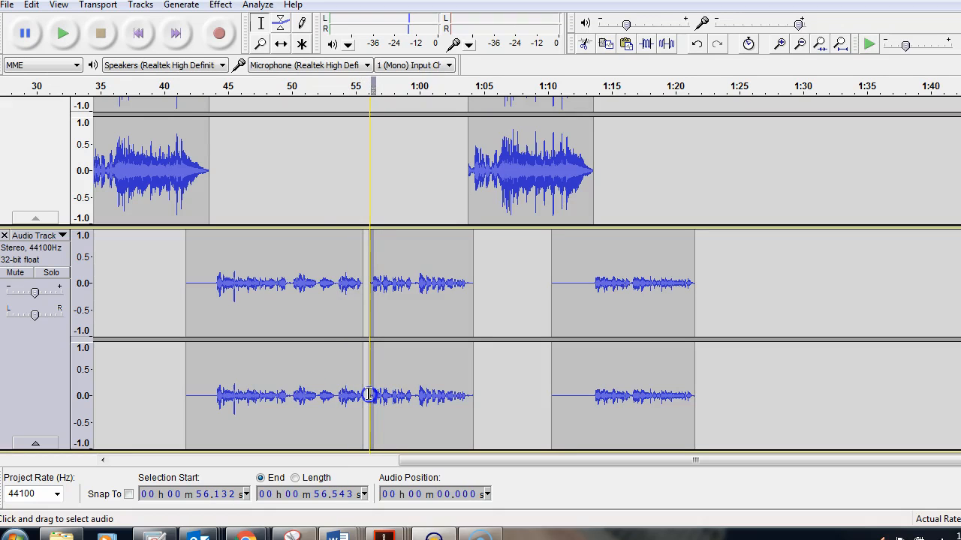
{"action": "left_click", "coordinate": [220, 6]}
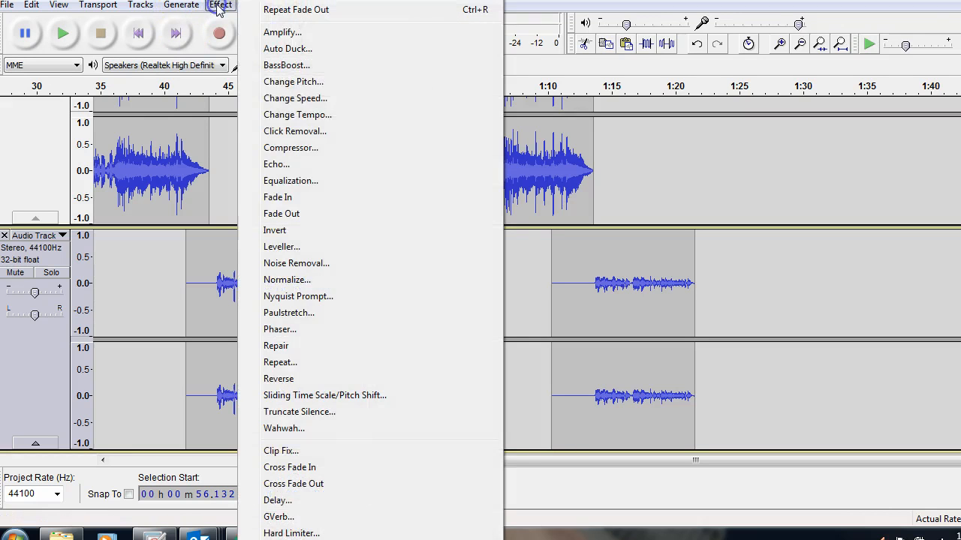
{"action": "left_click", "coordinate": [309, 197]}
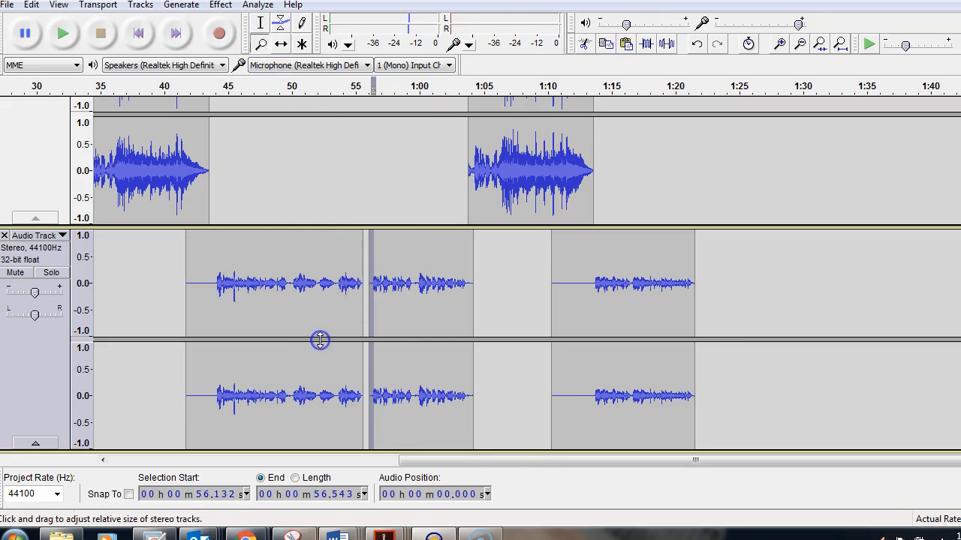
Step: Apply a Fade Out to the very end of the third voice clip, selecting from about 55.44 s to 55.63 s
{"action": "key", "text": "F4"}
{"action": "left_click", "coordinate": [337, 305]}
{"action": "left_click", "coordinate": [336, 305]}
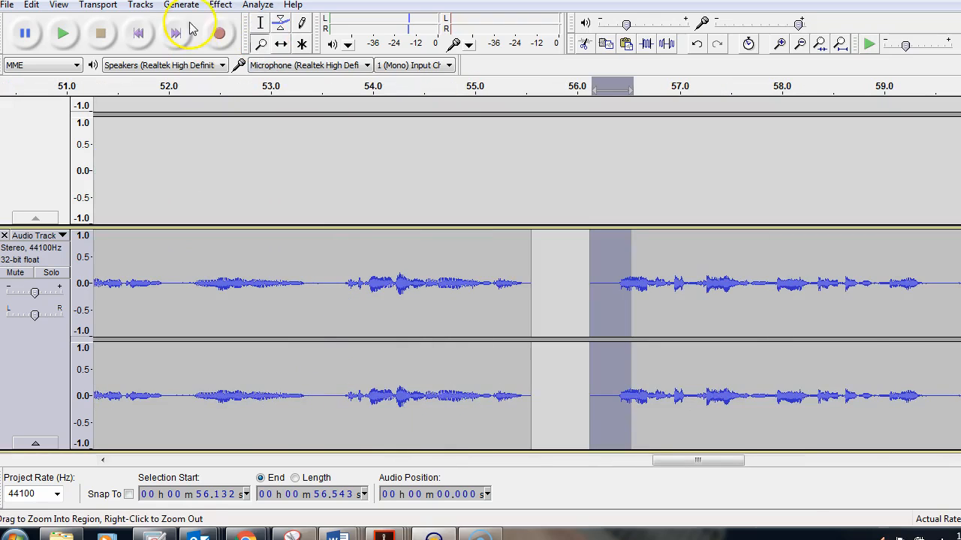
{"action": "left_click", "coordinate": [259, 23]}
{"action": "left_click_drag", "start_coordinate": [539, 283], "coordinate": [522, 285]}
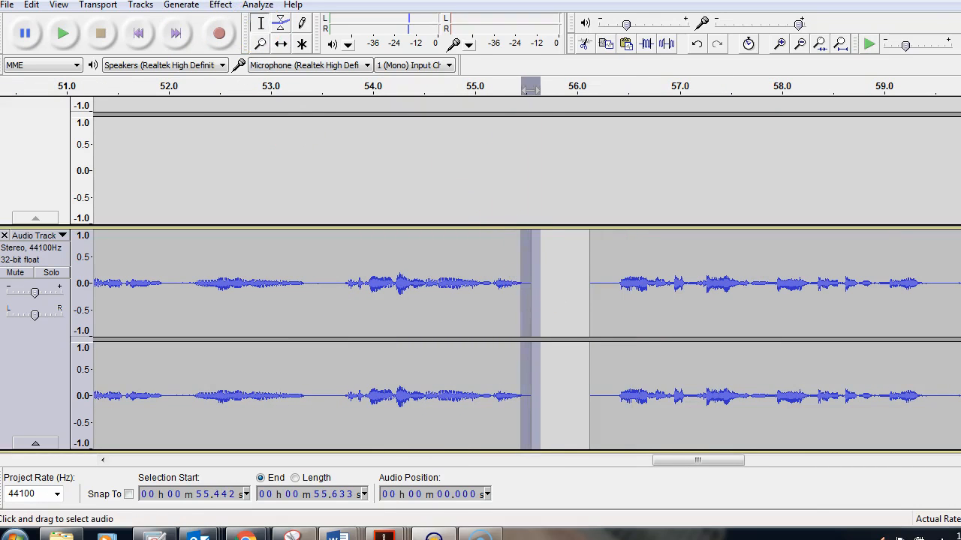
{"action": "left_click", "coordinate": [219, 6]}
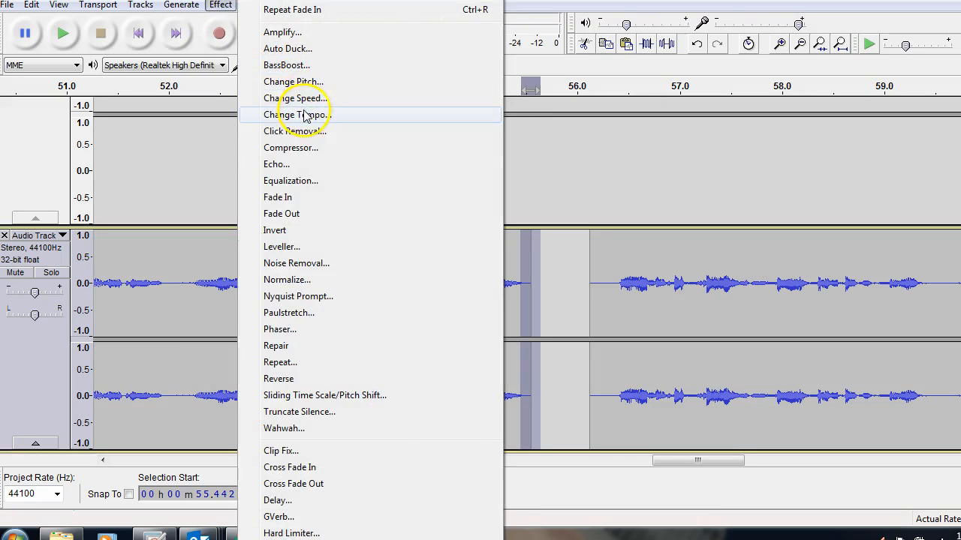
{"action": "left_click", "coordinate": [297, 213]}
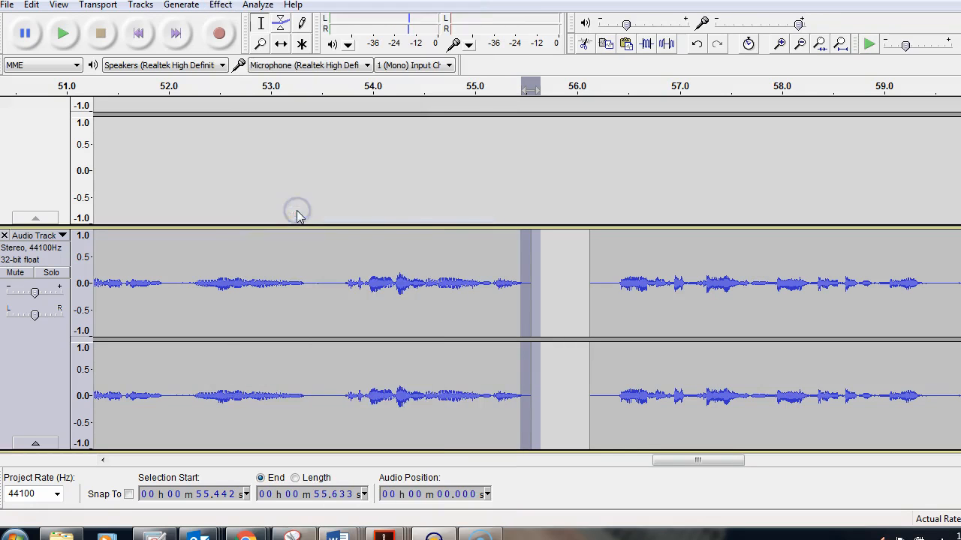
Step: Play the faded junction between the third and fourth voice clips from about 55.1 s
{"action": "left_click", "coordinate": [483, 178]}
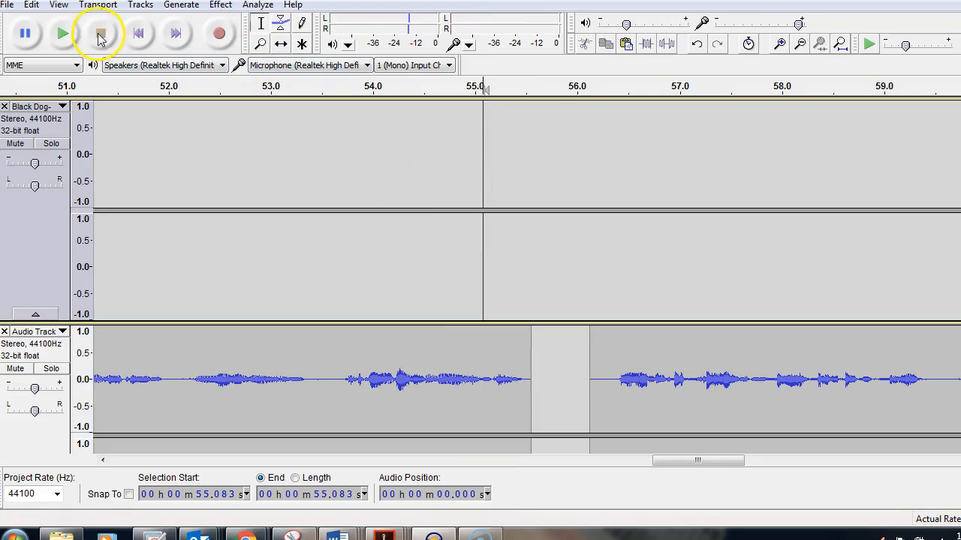
{"action": "left_click", "coordinate": [72, 35]}
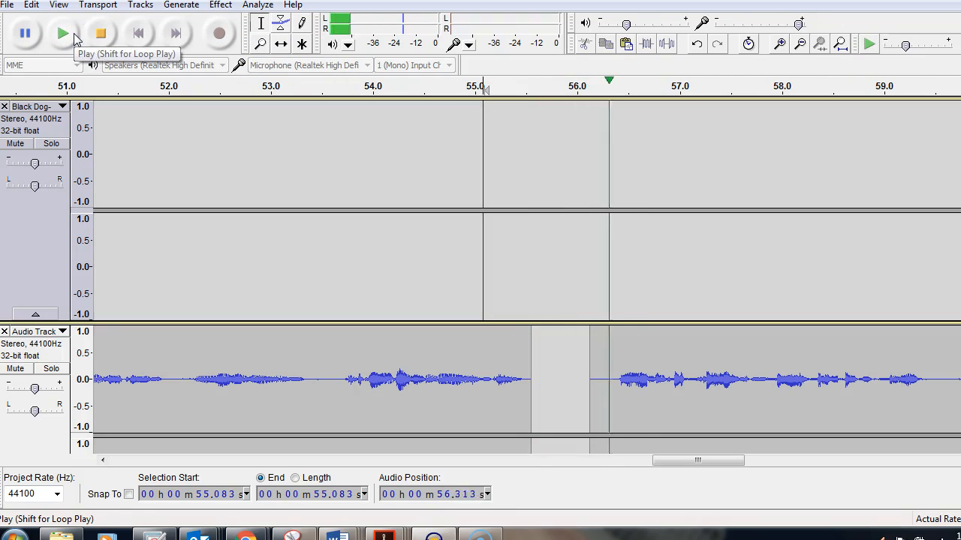
{"action": "left_click", "coordinate": [100, 33]}
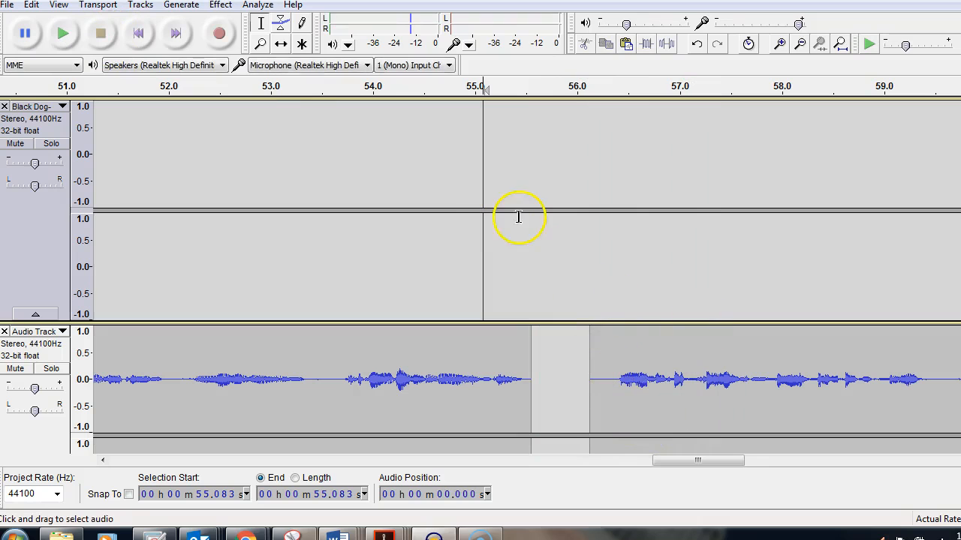
Step: Play the whole arrangement from about 1.2 s and raise the voice track's gain slightly during playback
{"action": "left_click", "coordinate": [258, 47]}
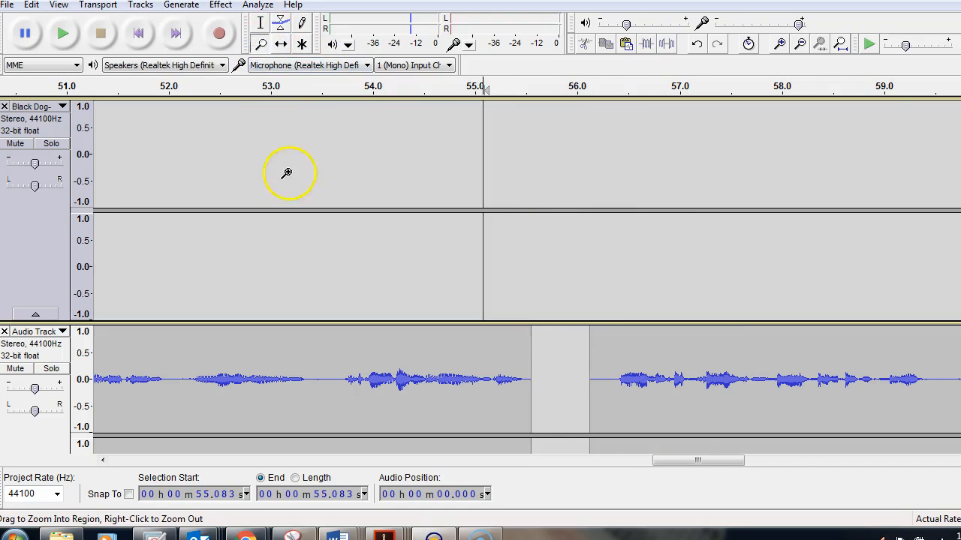
{"action": "right_click", "coordinate": [288, 172]}
{"action": "right_click", "coordinate": [288, 173]}
{"action": "right_click", "coordinate": [288, 172]}
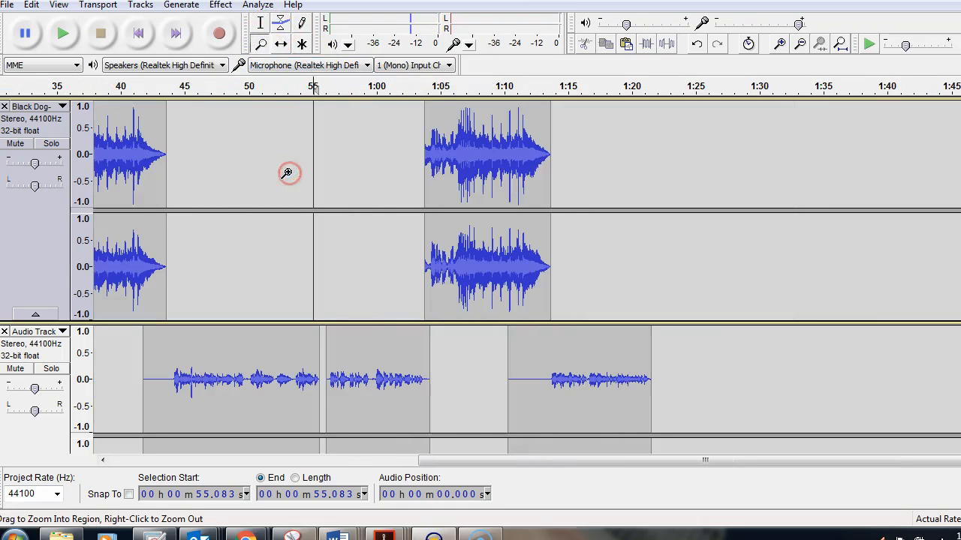
{"action": "right_click", "coordinate": [288, 172]}
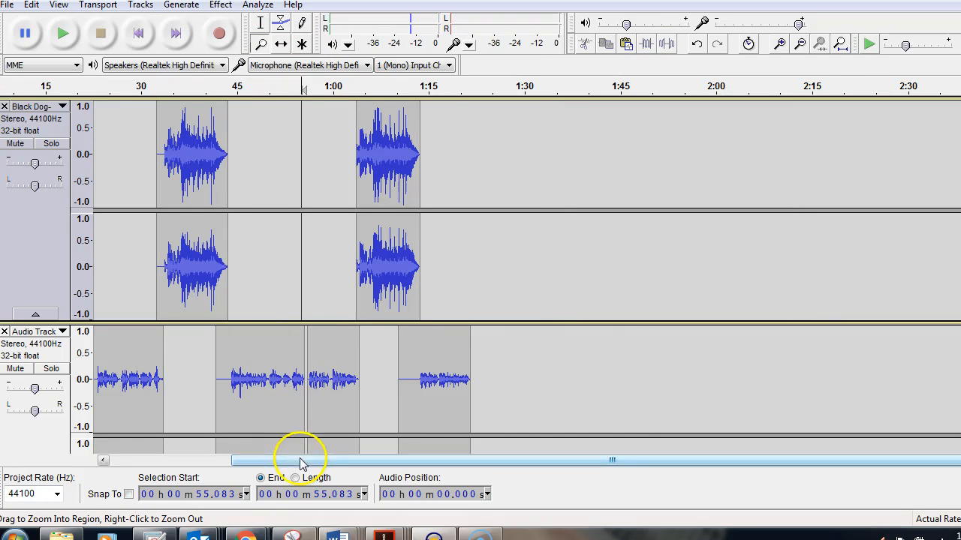
{"action": "left_click_drag", "start_coordinate": [298, 463], "coordinate": [107, 461]}
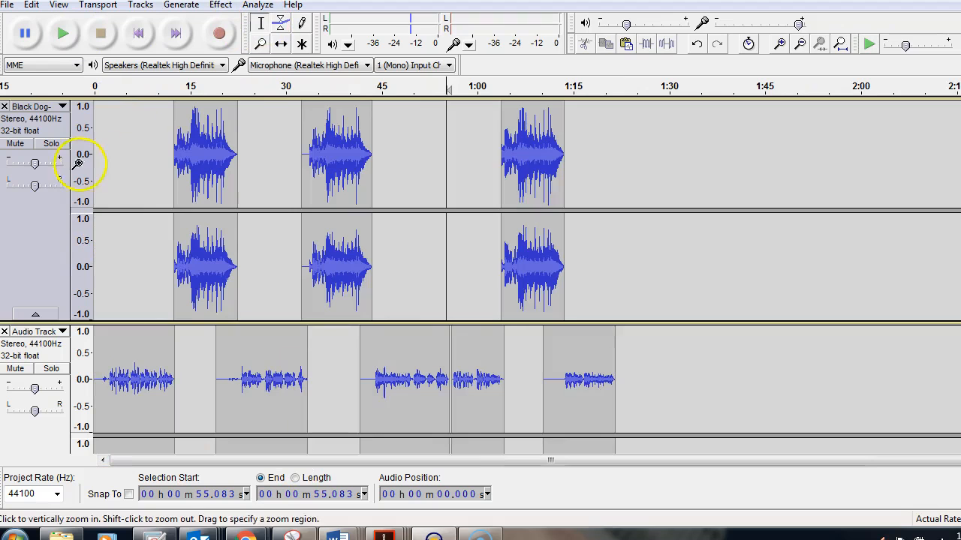
{"action": "left_click", "coordinate": [102, 155]}
{"action": "key", "text": "space"}
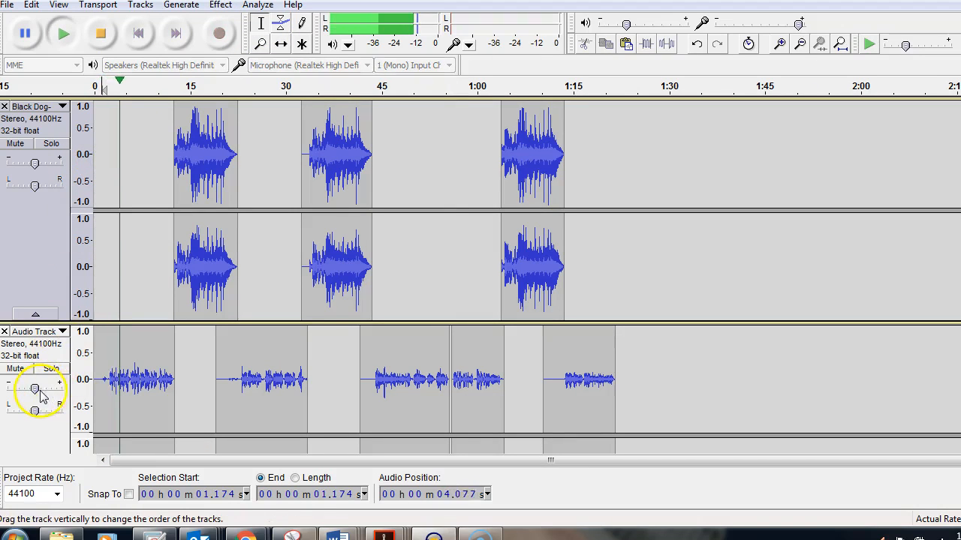
{"action": "left_click_drag", "start_coordinate": [35, 389], "coordinate": [48, 391]}
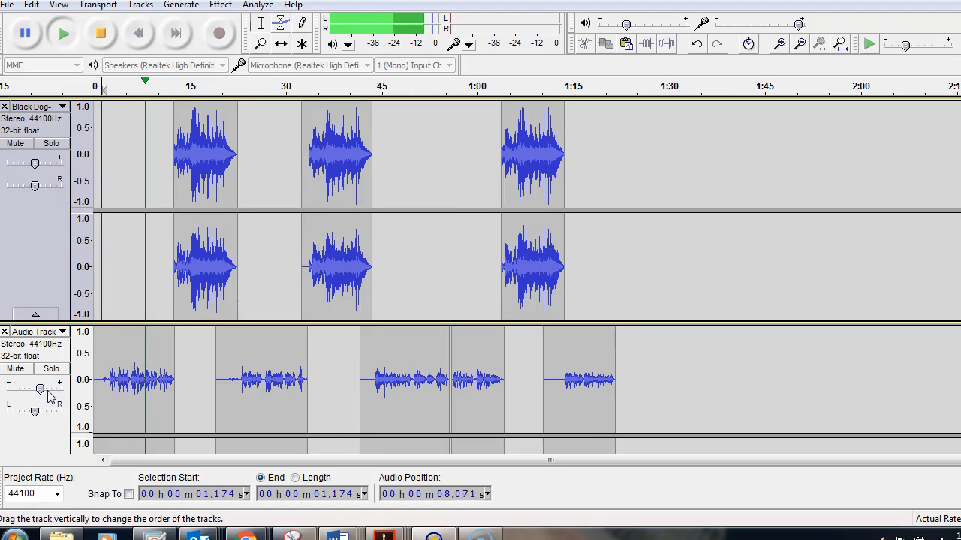